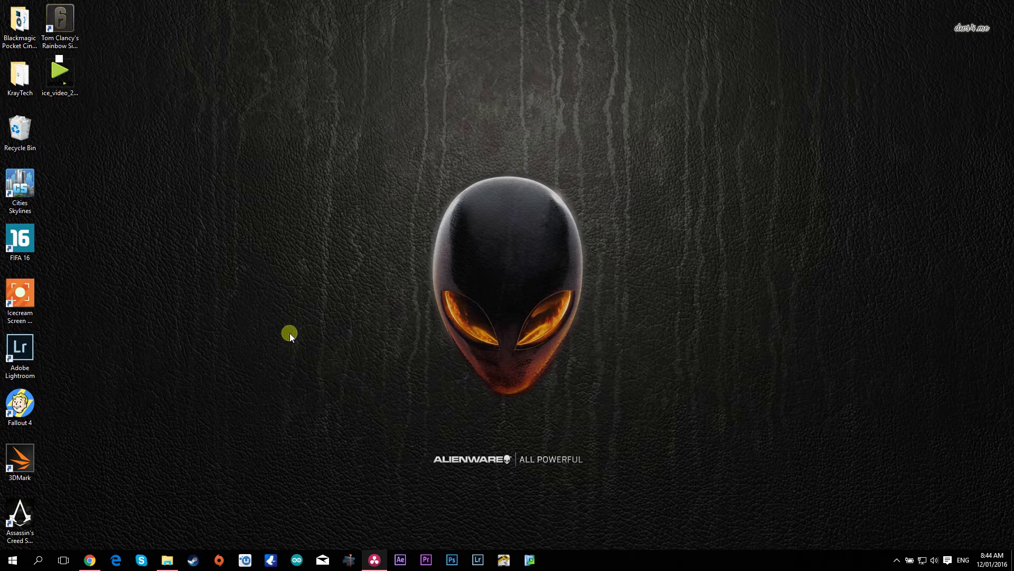
# Look through the card's 5:42 AM DNG clip folder, then bring DaVinci Resolve's Untitled Project forward.
pyautogui.click(167, 560)
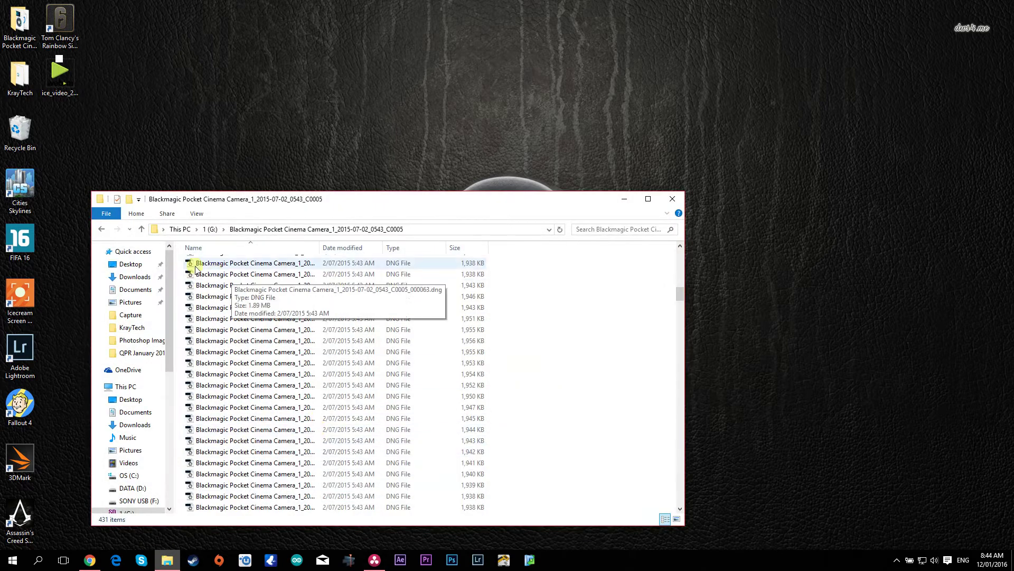
pyautogui.click(100, 230)
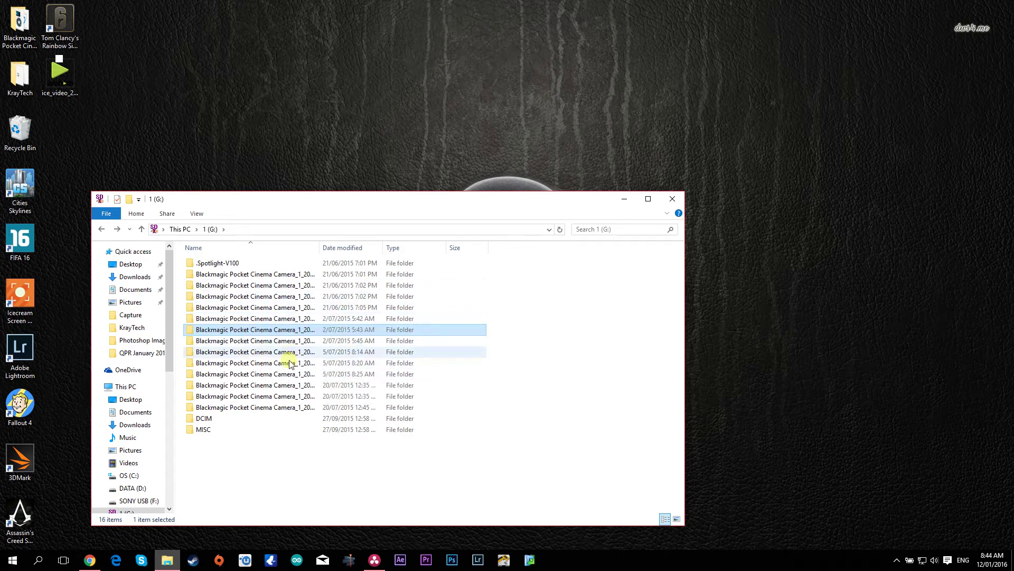
pyautogui.doubleClick(301, 318)
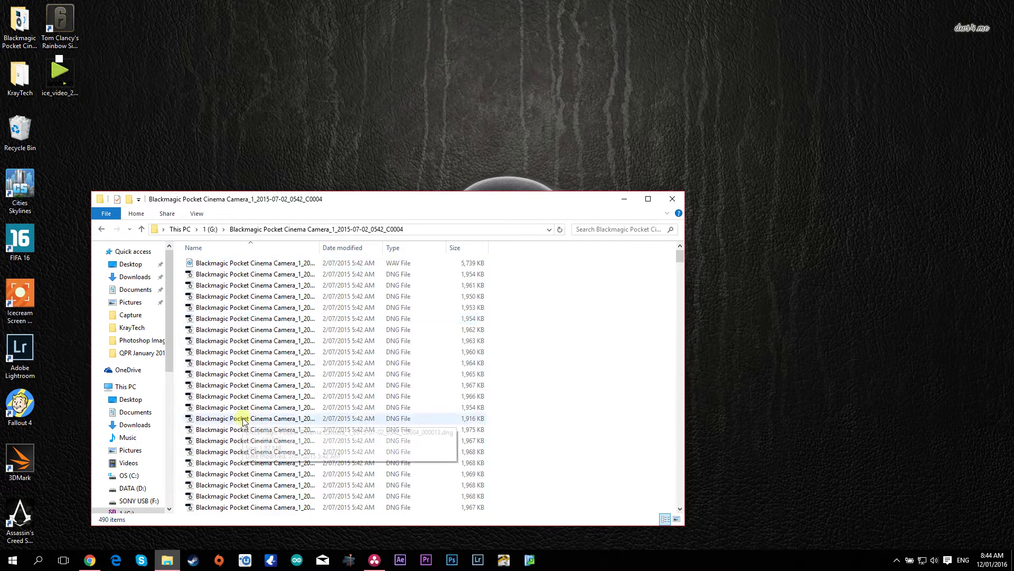
pyautogui.scroll(-15, 280, 368)
pyautogui.scroll(-20, 275, 375)
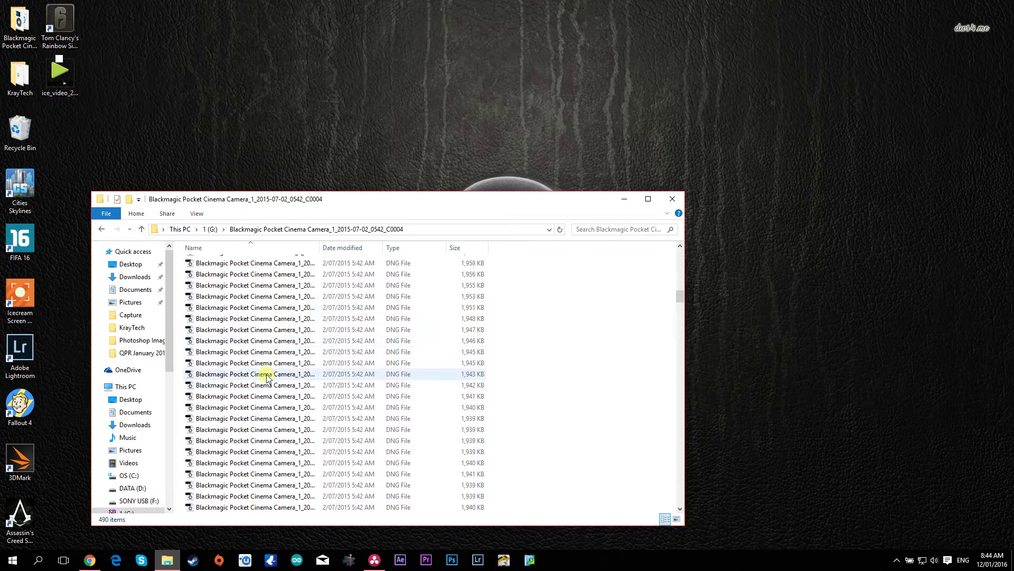
pyautogui.scroll(-20, 268, 382)
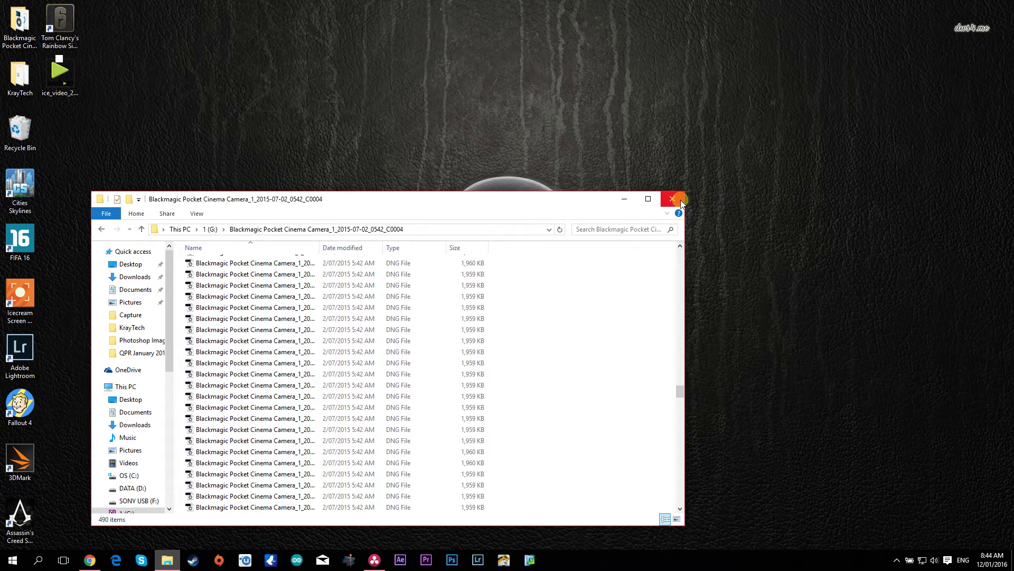
pyautogui.click(628, 198)
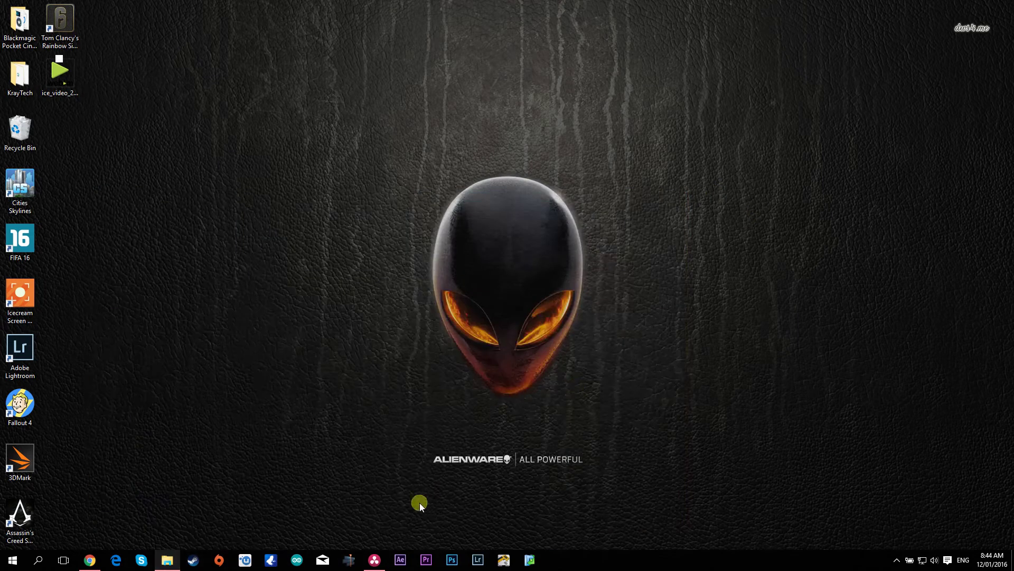
pyautogui.click(375, 559)
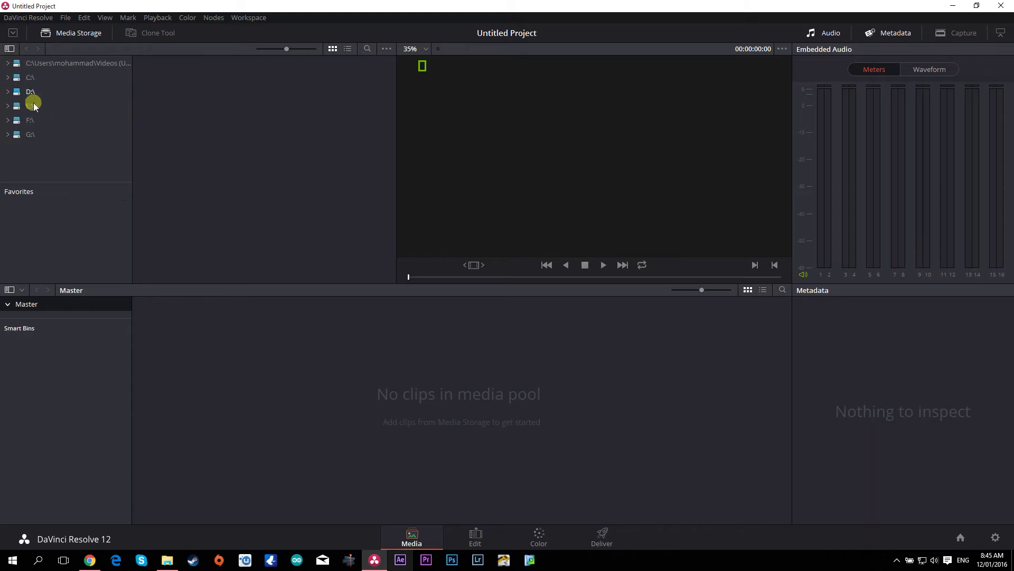
# Browse Media Storage to C:\Users\<user>\Desktop and preview the Blackmagic Pocket Cinema DNG clip.
pyautogui.click(12, 78)
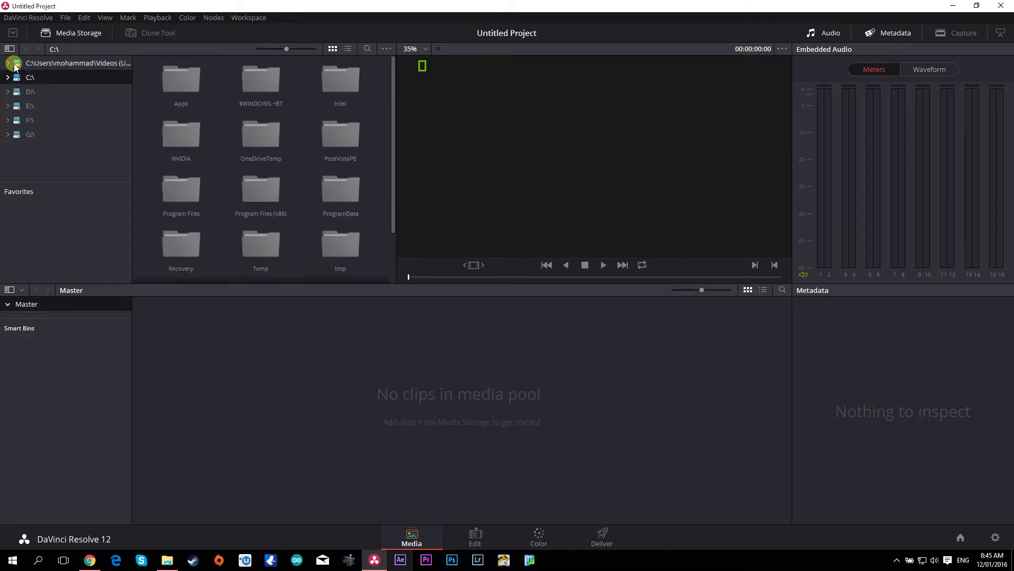
pyautogui.scroll(-2, 236, 246)
pyautogui.doubleClick(173, 236)
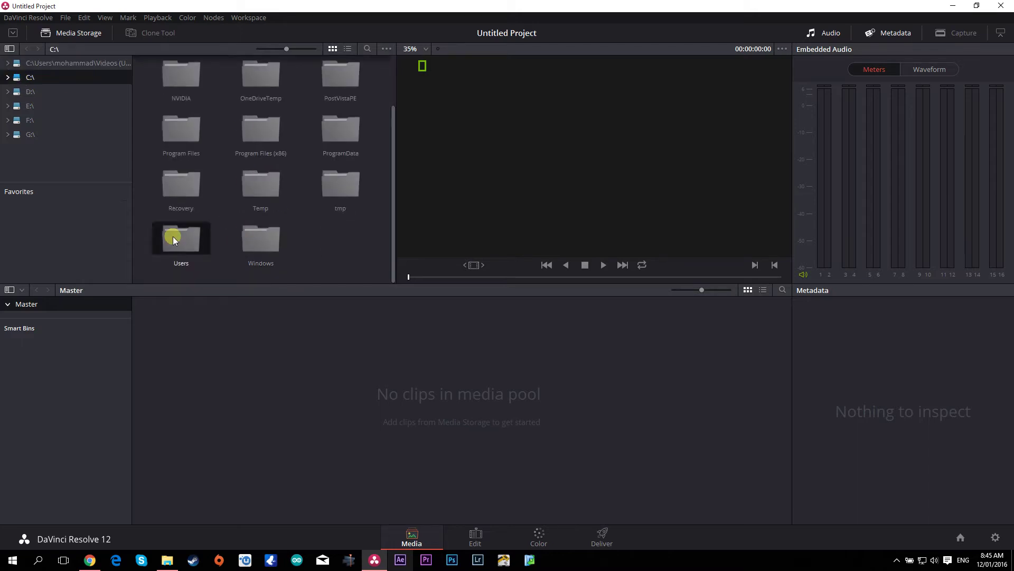
pyautogui.doubleClick(272, 83)
pyautogui.scroll(-2, 208, 199)
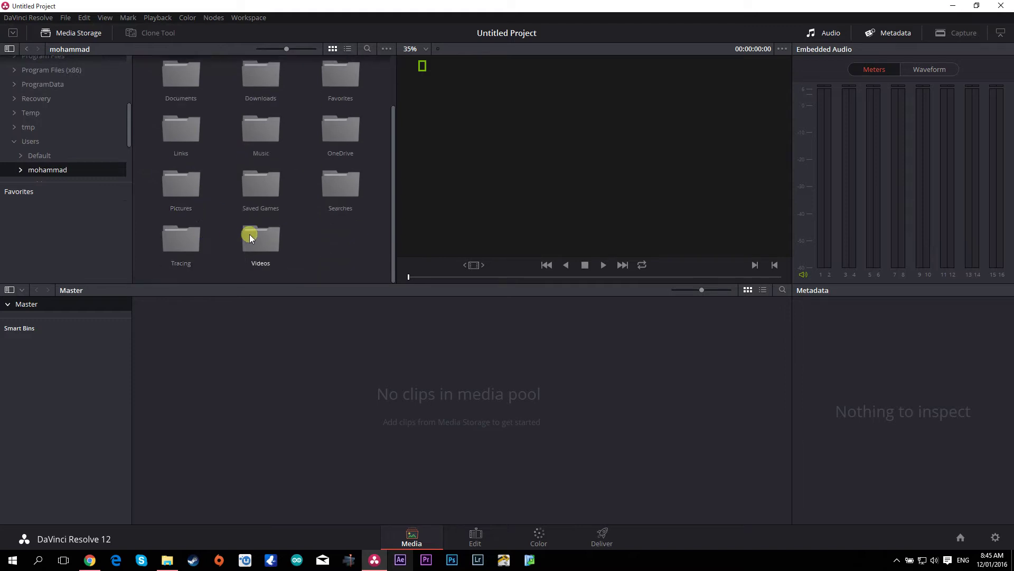
pyautogui.scroll(2, 271, 182)
pyautogui.doubleClick(328, 82)
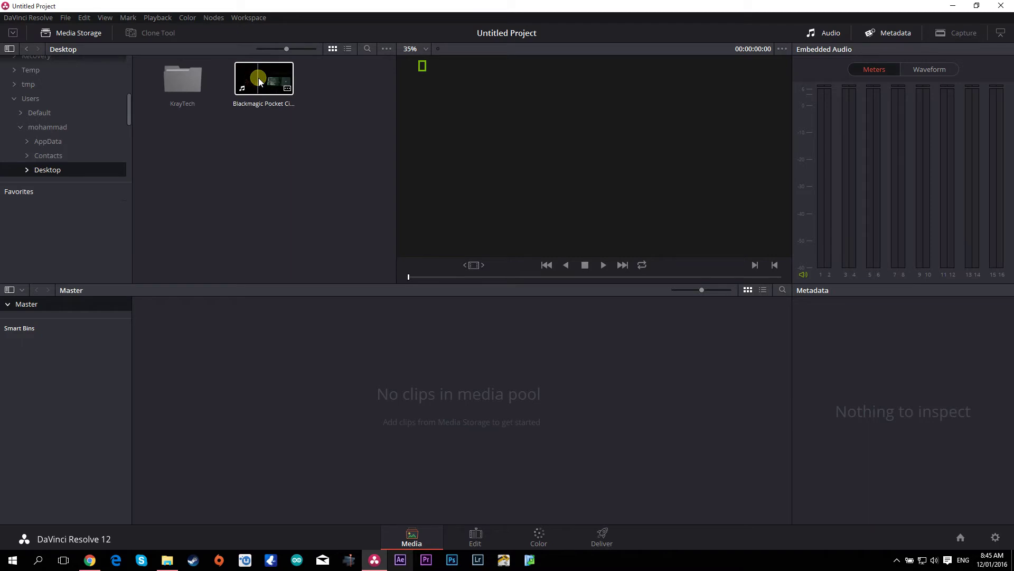
pyautogui.click(280, 85)
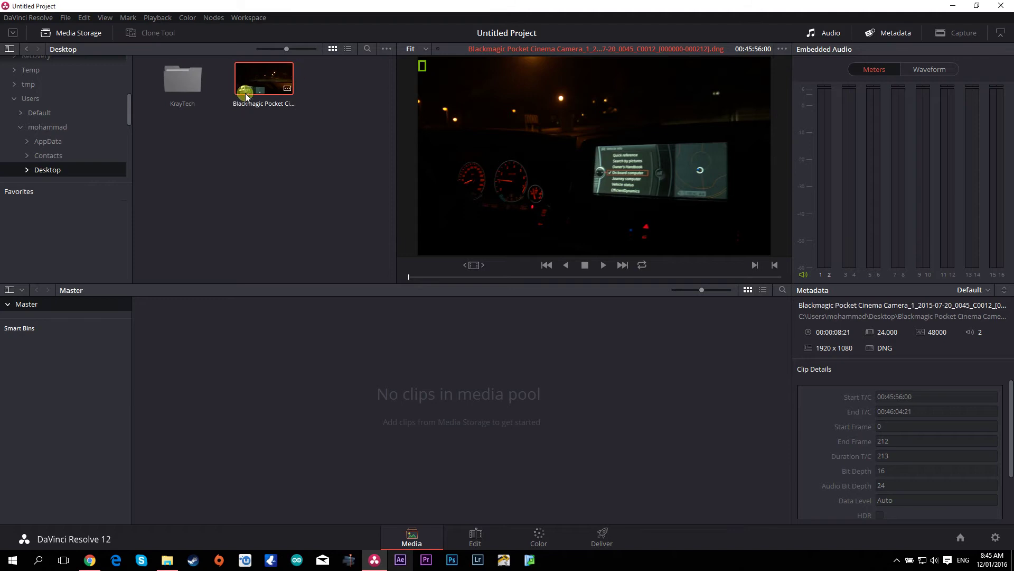
# Drag the Blackmagic Pocket Cinema 1920 x 1080 clip from Media Storage into the Master media pool.
pyautogui.moveTo(271, 79); pyautogui.dragTo(363, 398)
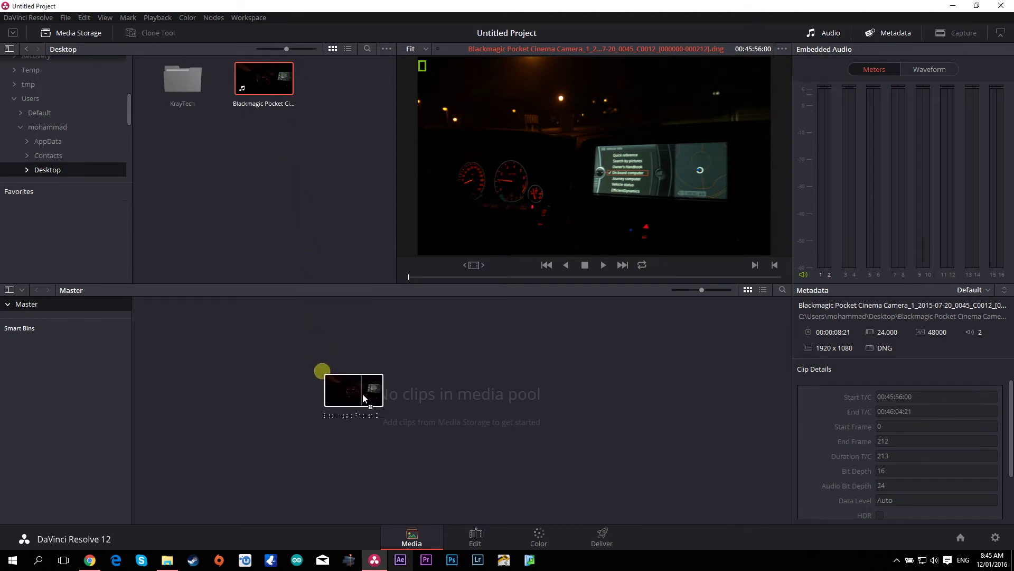
pyautogui.moveTo(363, 398); pyautogui.dragTo(306, 379)
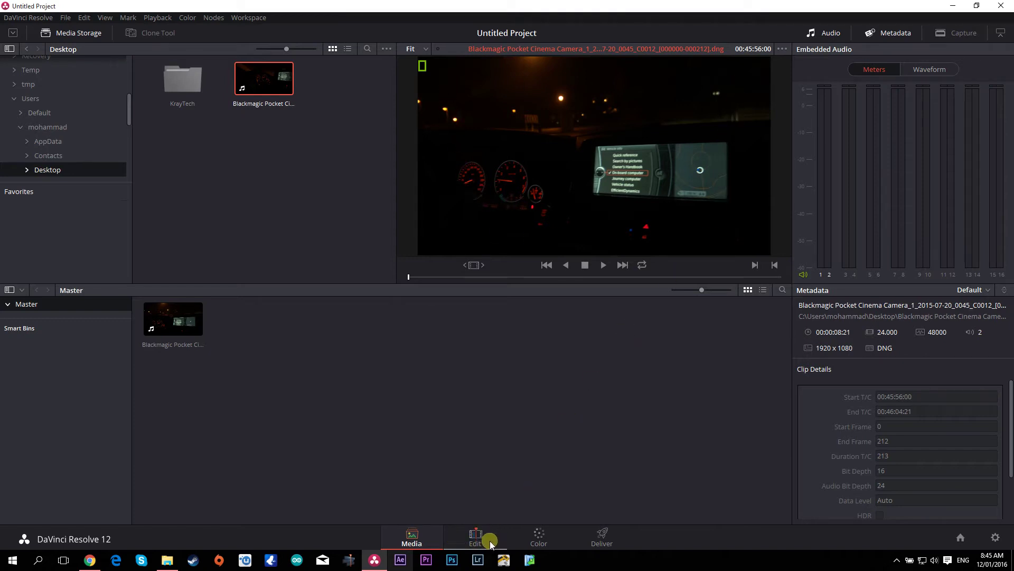
# Switch to the Edit page and show the media pool's Timelines > Create New Timeline option.
pyautogui.click(476, 535)
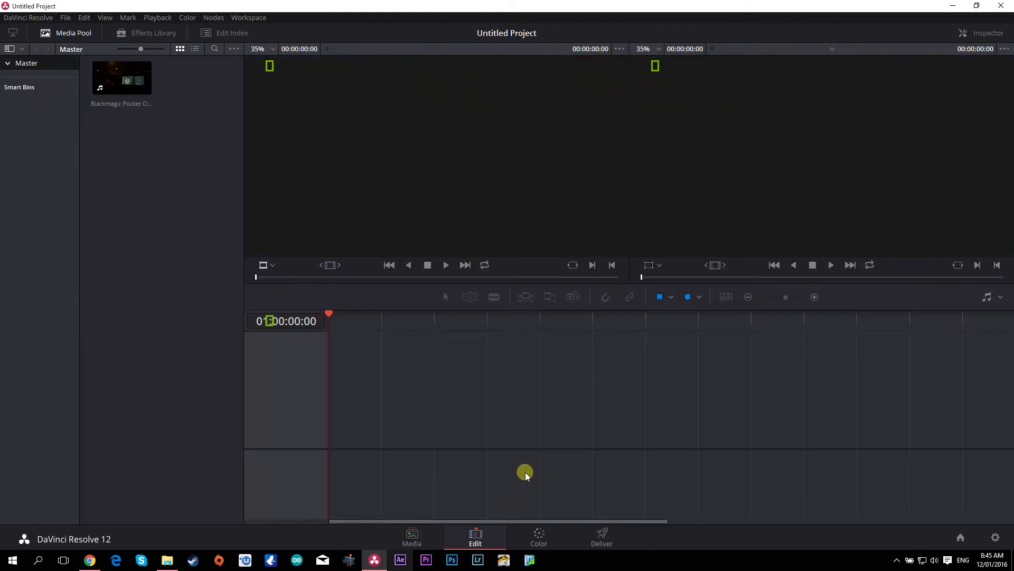
pyautogui.rightClick(165, 148)
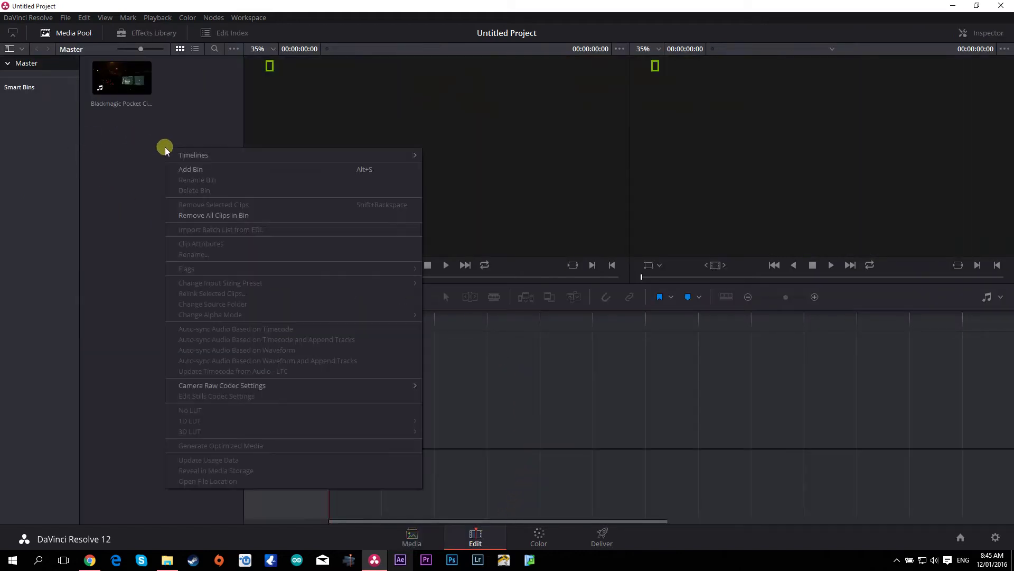
pyautogui.click(179, 123)
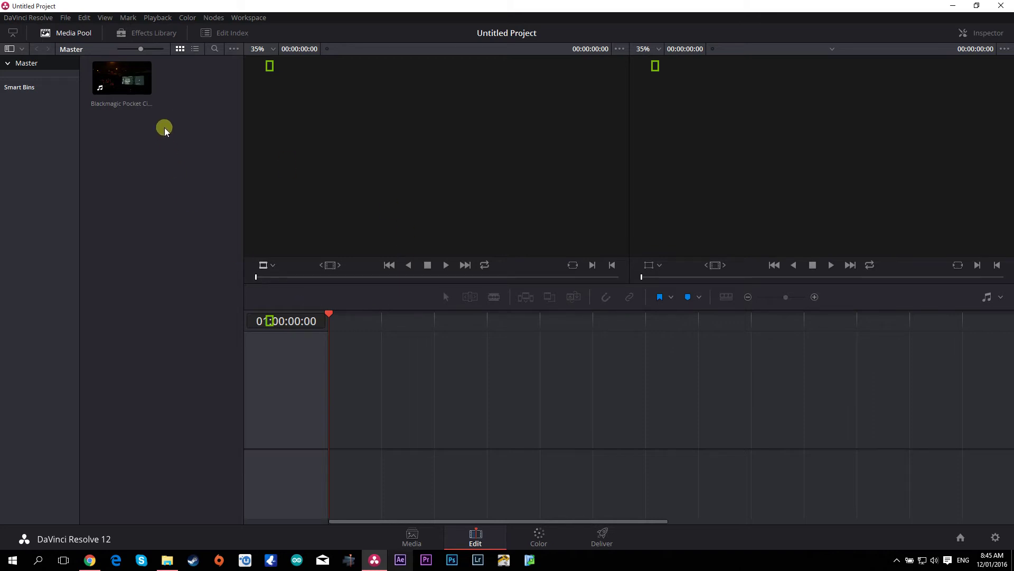
pyautogui.rightClick(164, 128)
pyautogui.moveTo(340, 139)
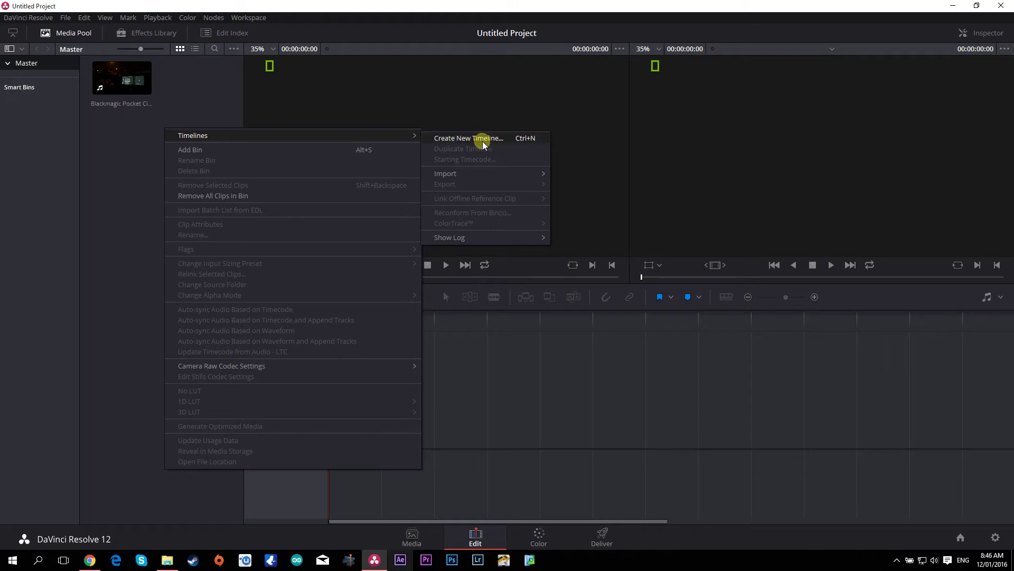
# Create a new empty timeline named 'Tutorial' in the Master media pool.
pyautogui.click(524, 141)
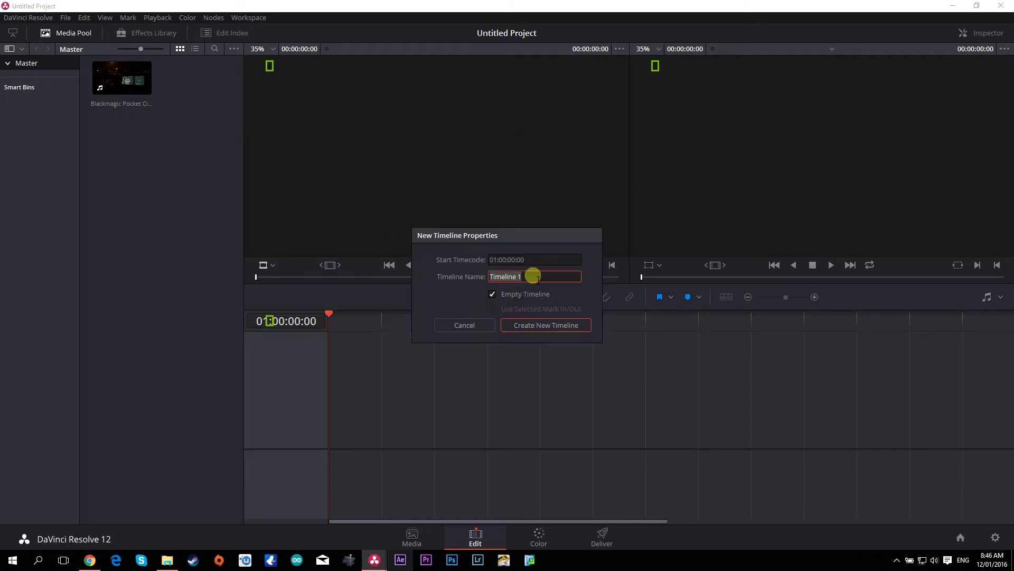
pyautogui.write('Tutorial')
pyautogui.click(540, 321)
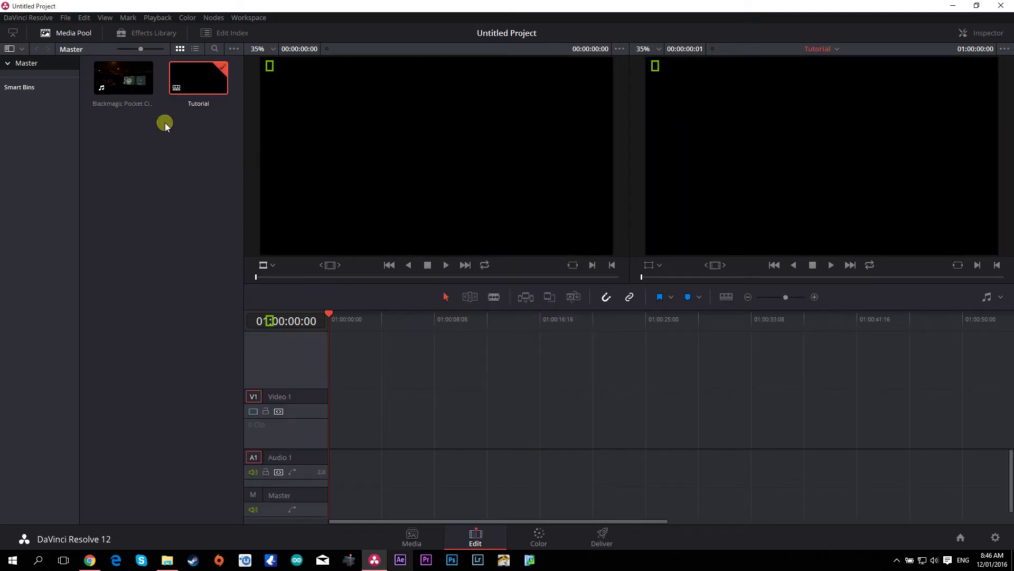
# Place the Blackmagic clip at the start of the Tutorial timeline and move to the Color page.
pyautogui.moveTo(117, 77); pyautogui.dragTo(354, 372)
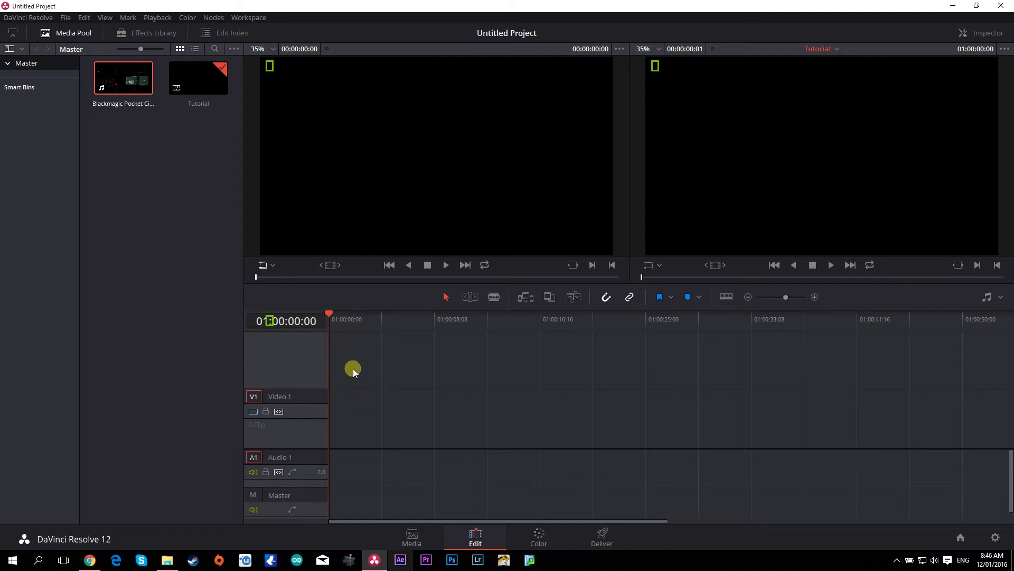
pyautogui.rightClick(128, 72)
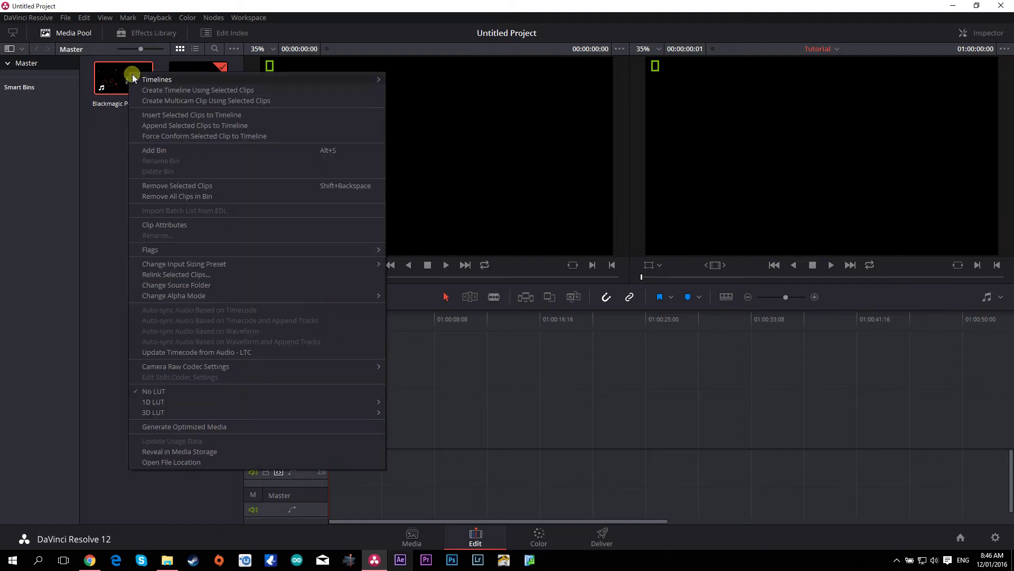
pyautogui.click(116, 119)
pyautogui.moveTo(124, 77); pyautogui.dragTo(382, 328)
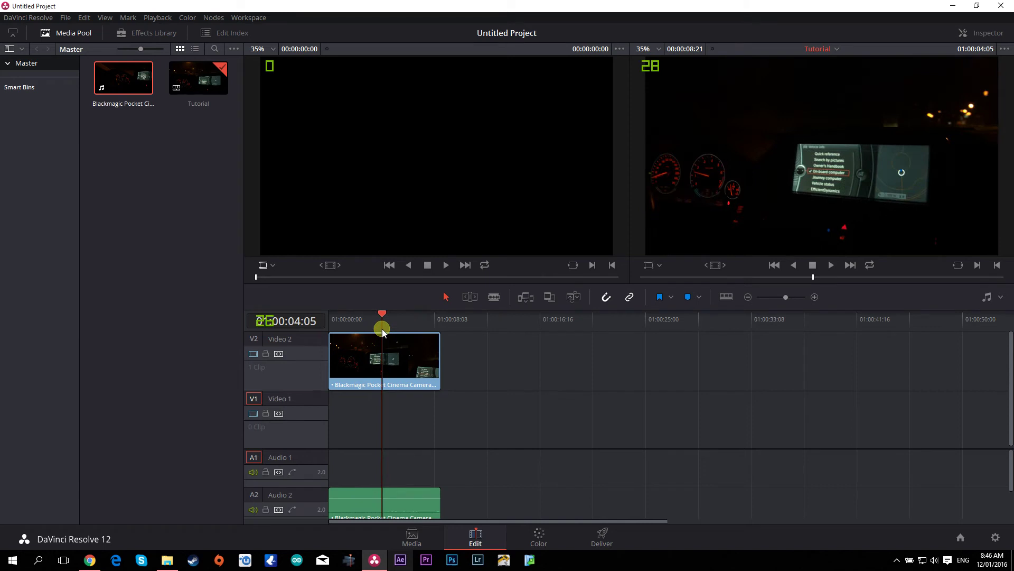
pyautogui.click(546, 529)
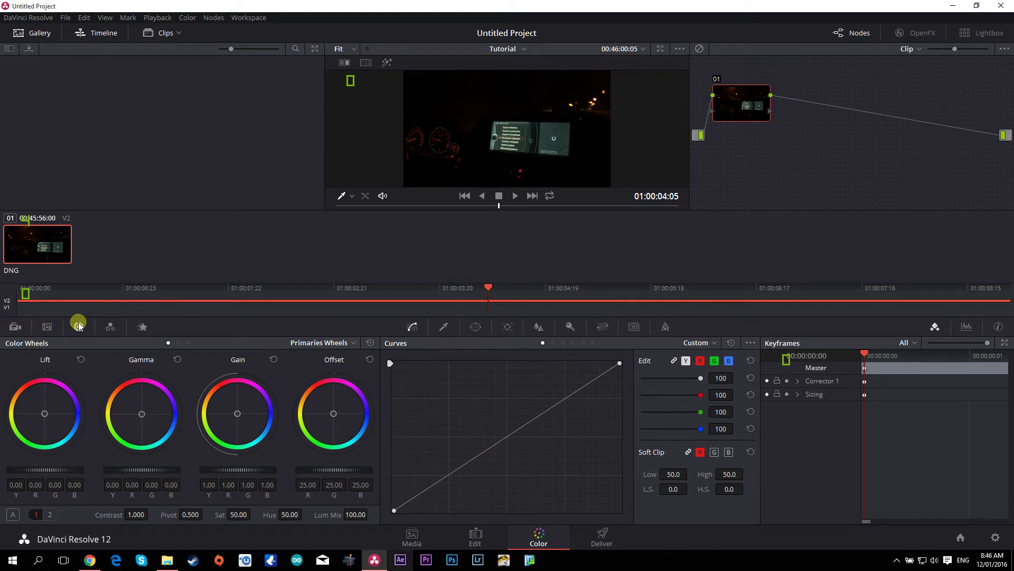
# In the Camera Raw settings, set Decode Using to Clip instead of Project.
pyautogui.click(16, 326)
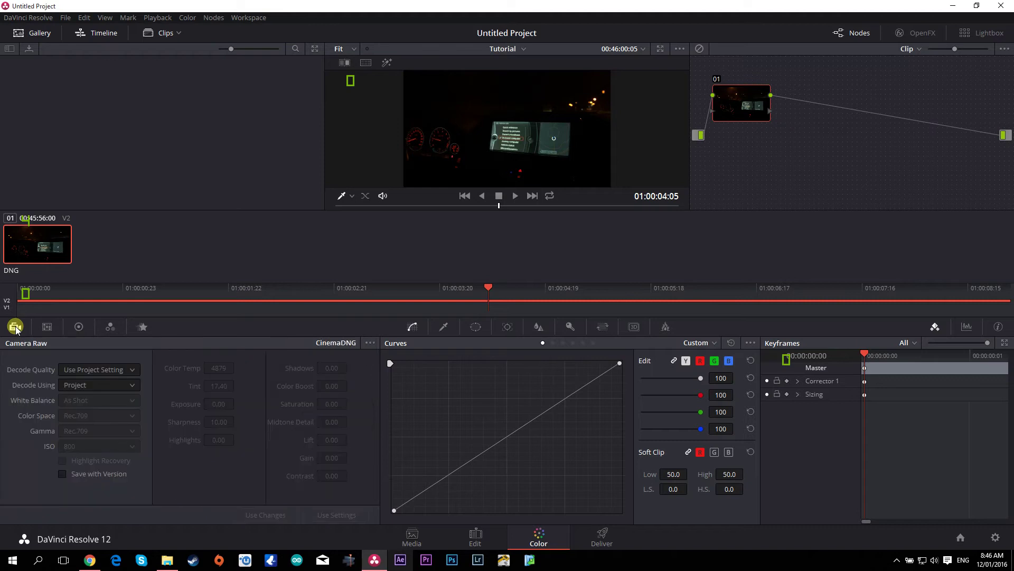
pyautogui.click(91, 383)
pyautogui.click(91, 384)
pyautogui.click(85, 385)
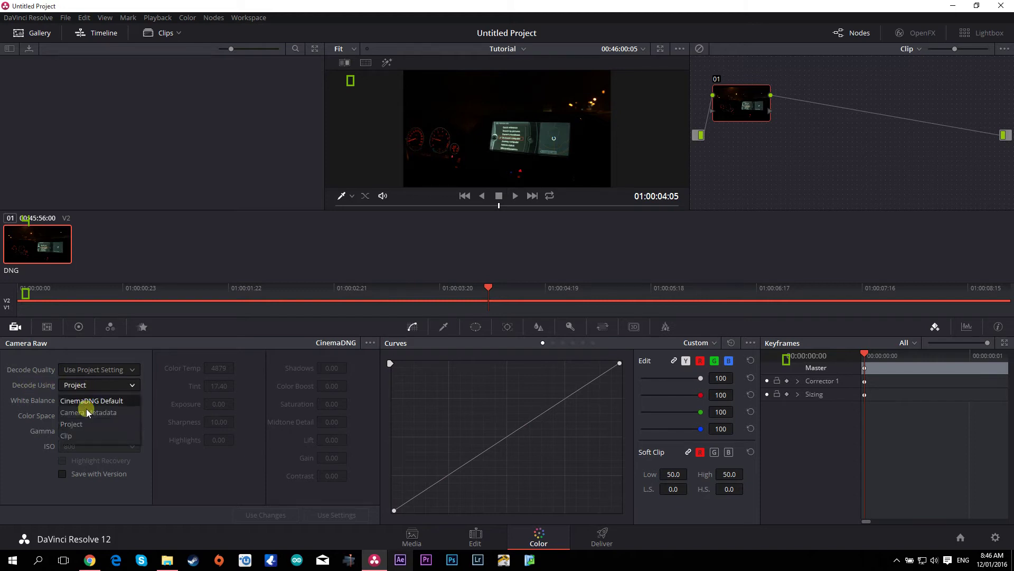
pyautogui.click(92, 438)
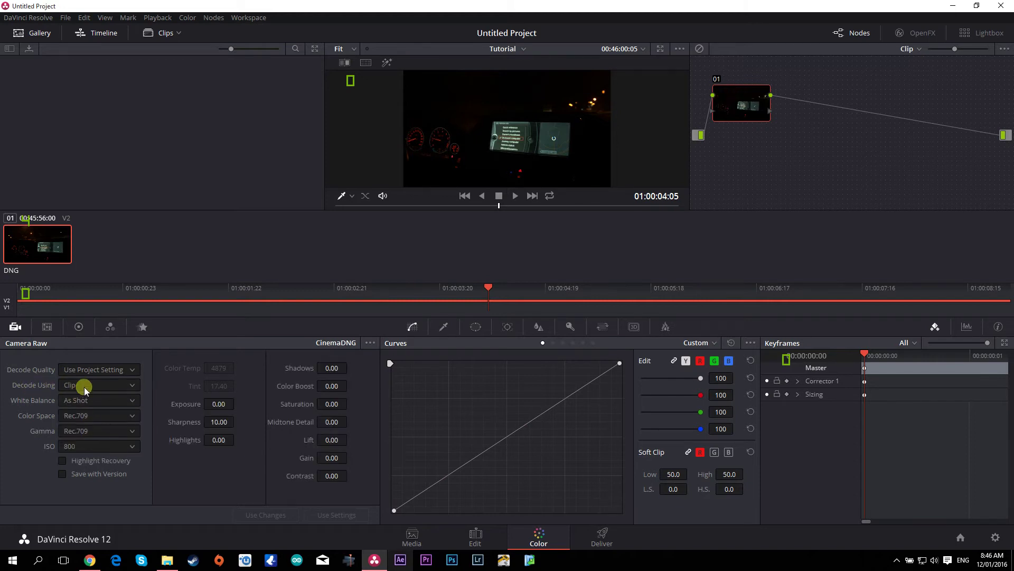
# Set Color Space to BMD Film, compare against Rec.709, return to BMD Film, then show the Edit page.
pyautogui.click(94, 416)
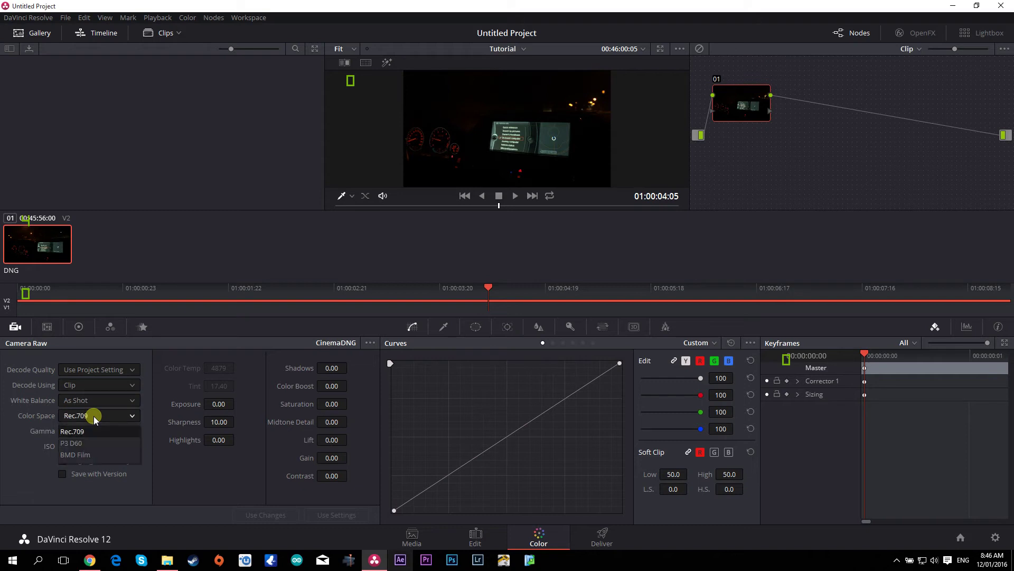
pyautogui.click(80, 455)
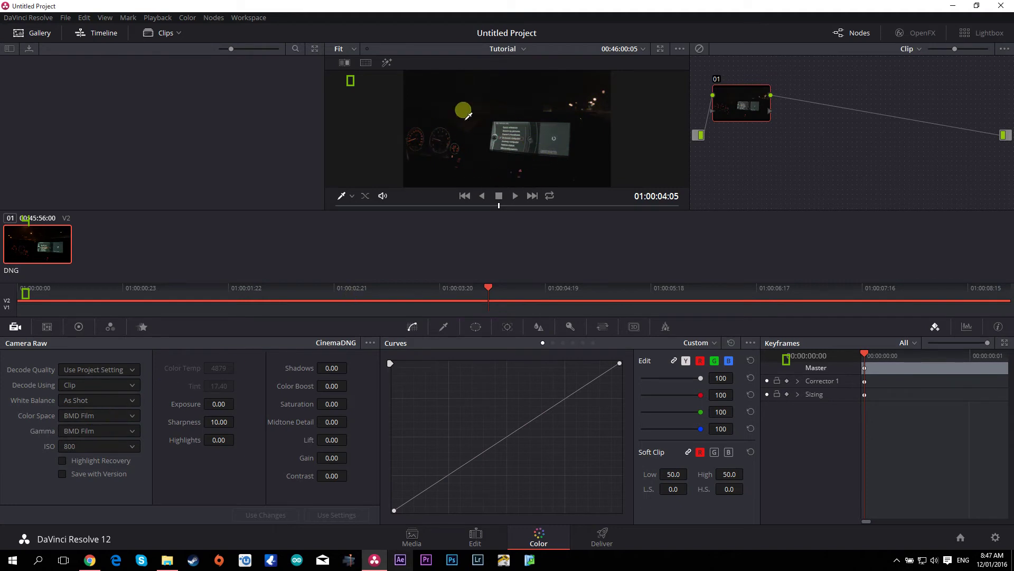
pyautogui.click(95, 418)
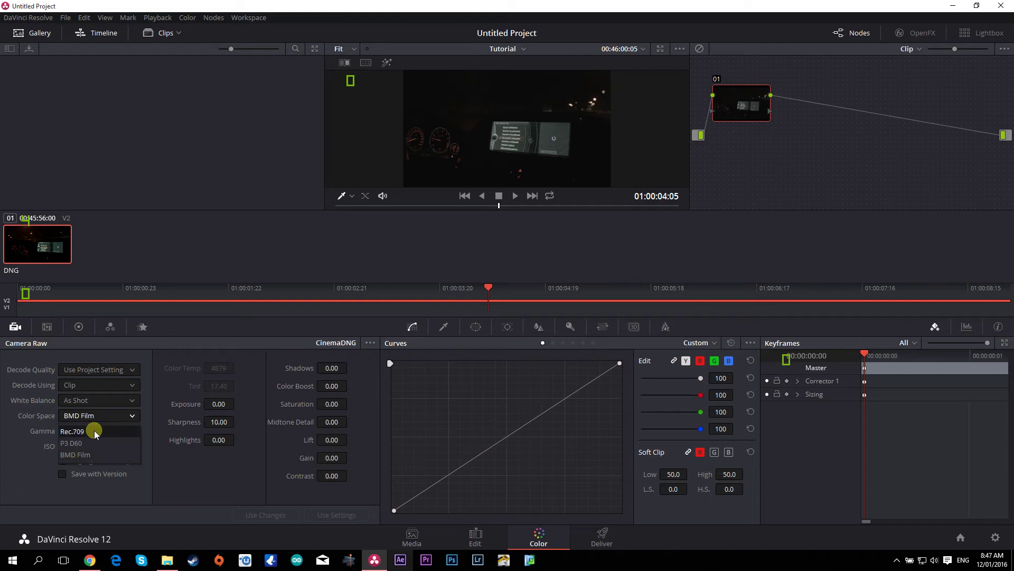
pyautogui.click(95, 432)
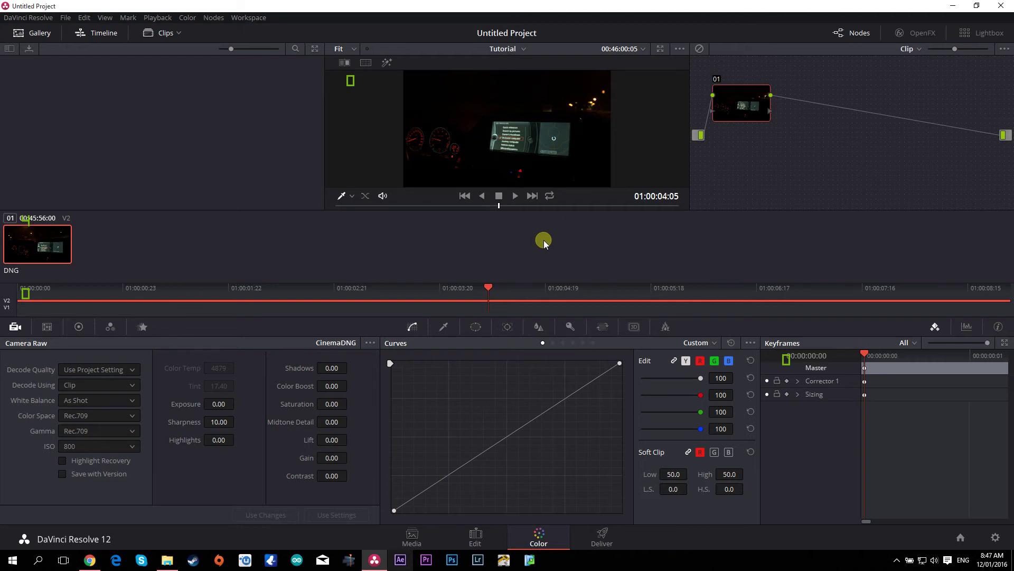
pyautogui.click(129, 415)
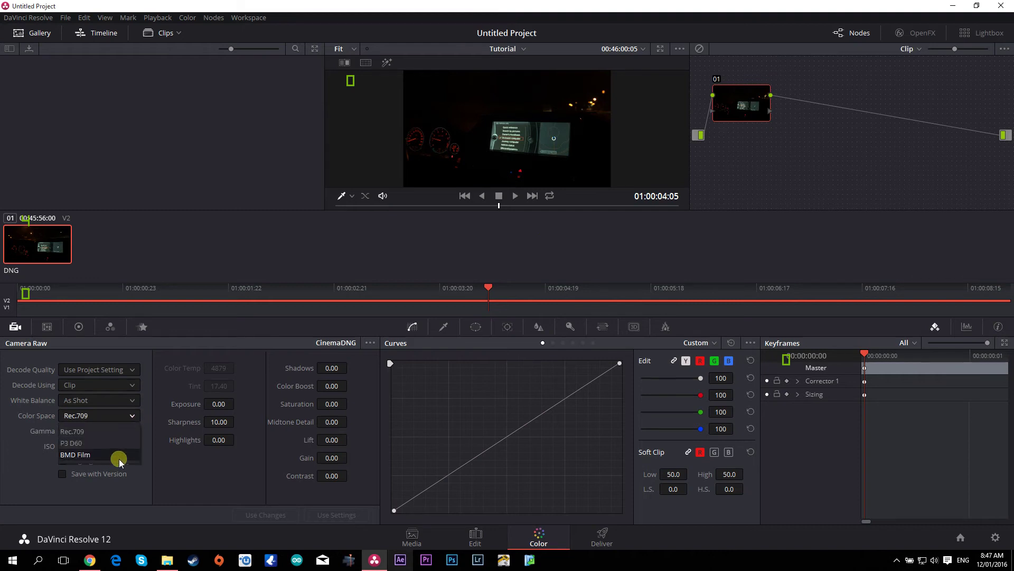
pyautogui.click(120, 460)
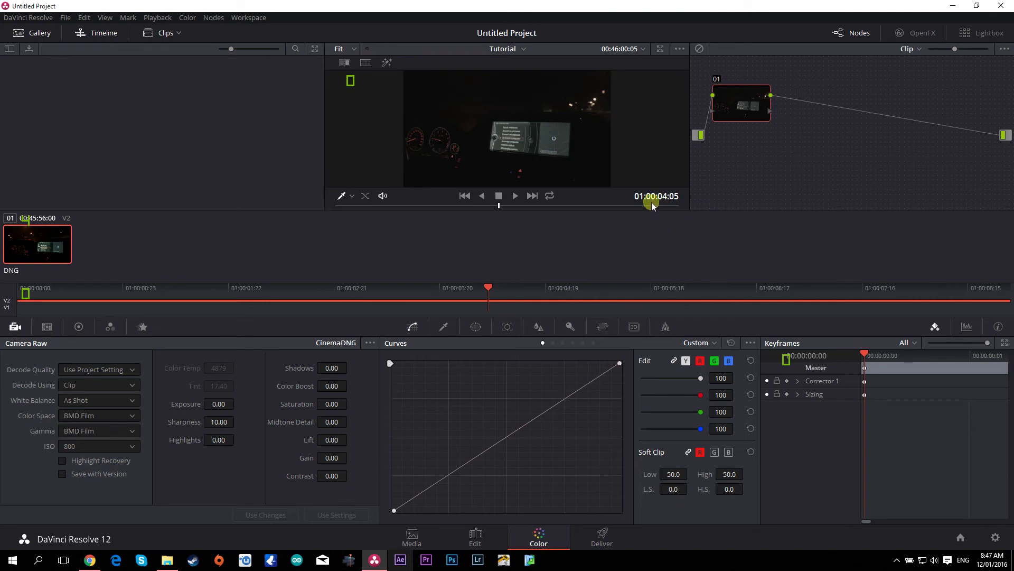
pyautogui.click(475, 537)
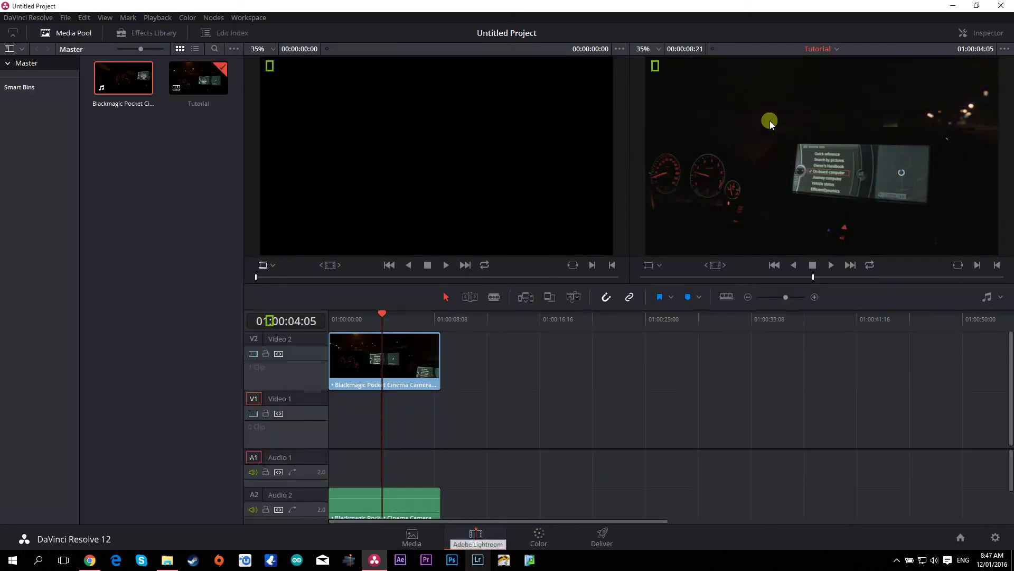
# On the Color Wheels, nudge lift, gamma, gain and offset balances and raise the overall offset.
pyautogui.click(539, 535)
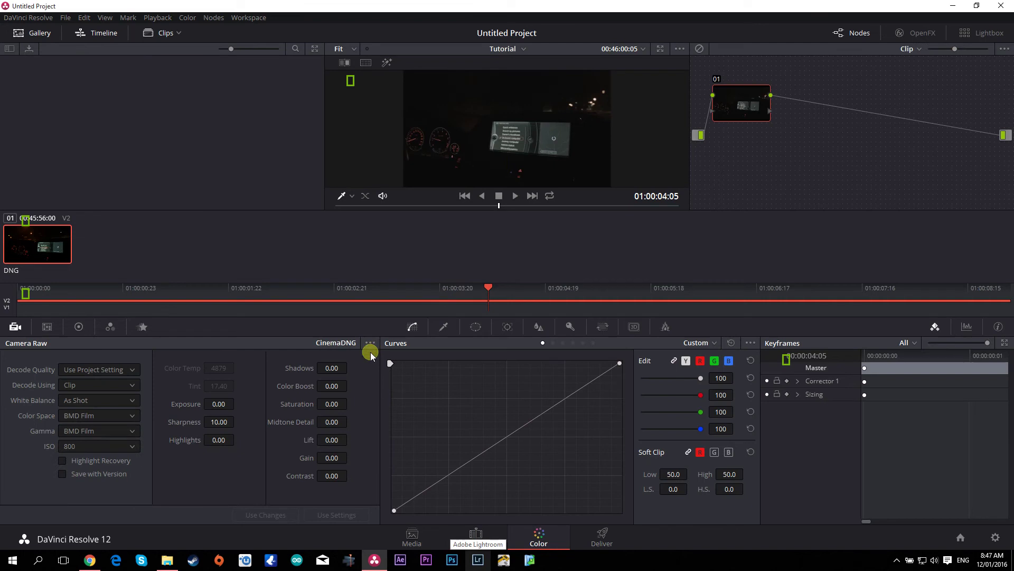
pyautogui.click(74, 326)
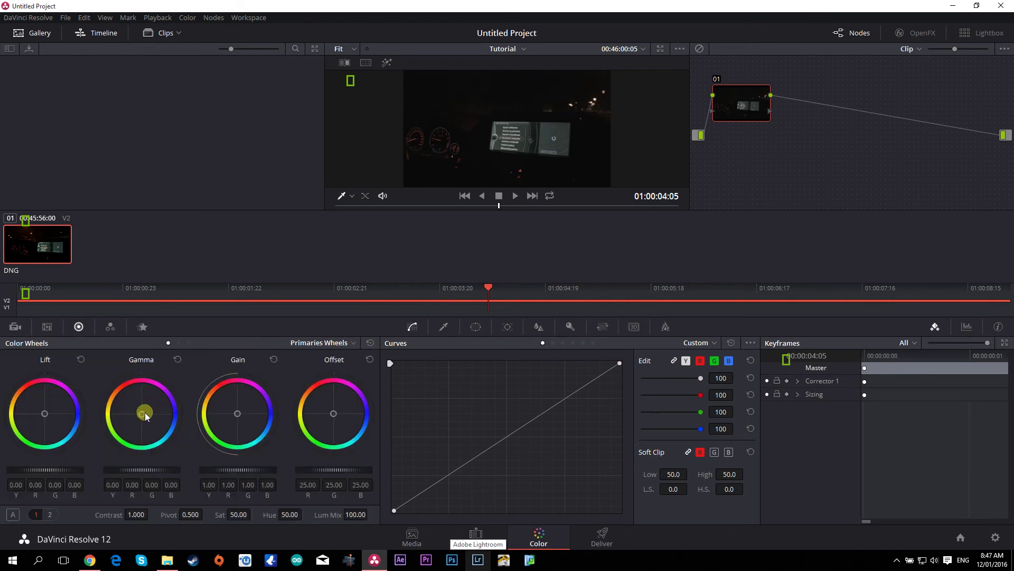
pyautogui.moveTo(145, 415); pyautogui.dragTo(169, 420)
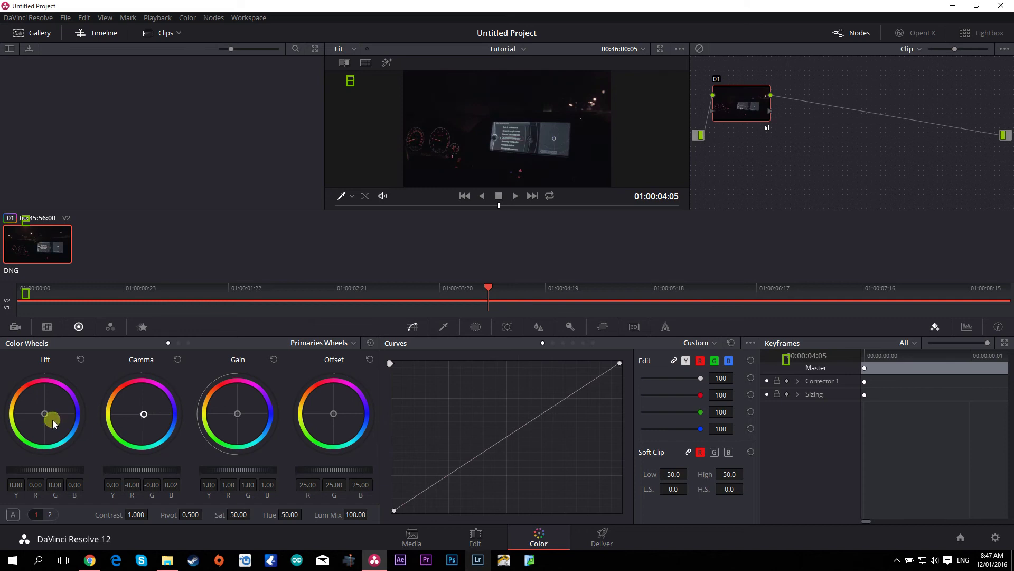
pyautogui.moveTo(52, 422)
pyautogui.mouseDown()
pyautogui.moveTo(36, 404)
pyautogui.moveTo(58, 406)
pyautogui.moveTo(64, 424)
pyautogui.mouseUp()
pyautogui.moveTo(238, 415); pyautogui.dragTo(230, 441)
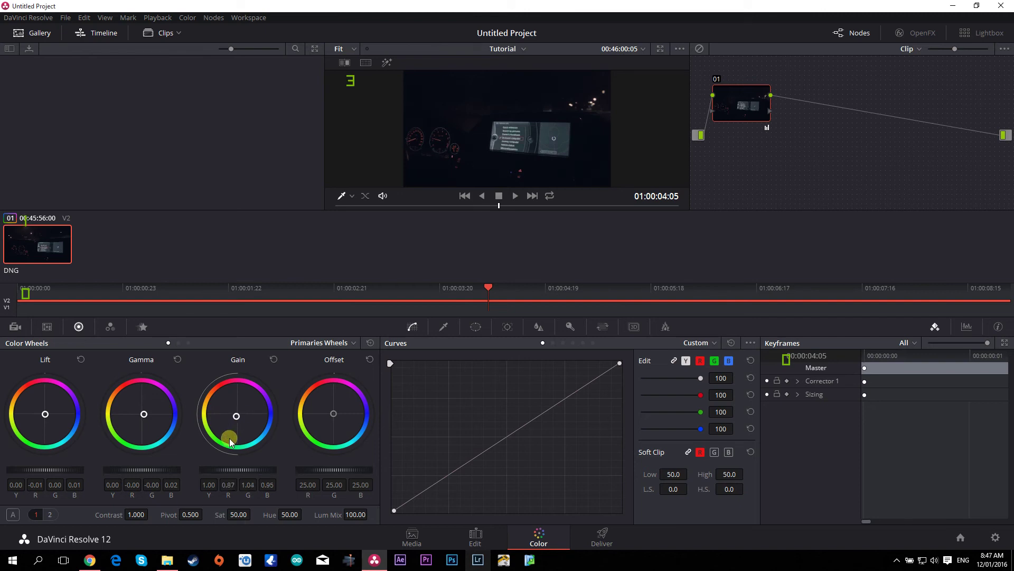
pyautogui.moveTo(355, 421); pyautogui.dragTo(329, 407)
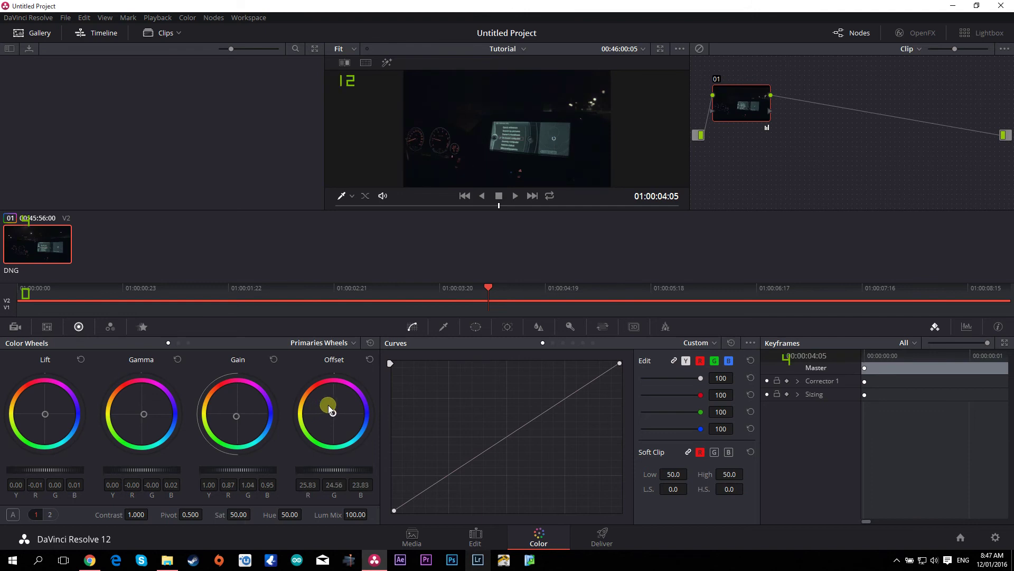
pyautogui.moveTo(318, 467)
pyautogui.mouseDown()
pyautogui.moveTo(338, 467)
pyautogui.moveTo(324, 470)
pyautogui.mouseUp()
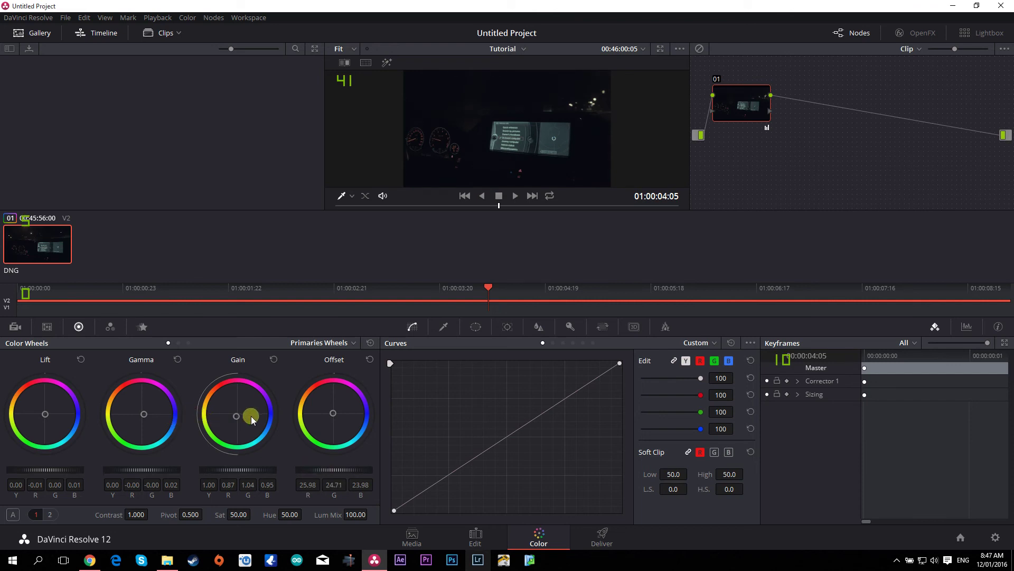
pyautogui.moveTo(238, 419); pyautogui.dragTo(237, 416)
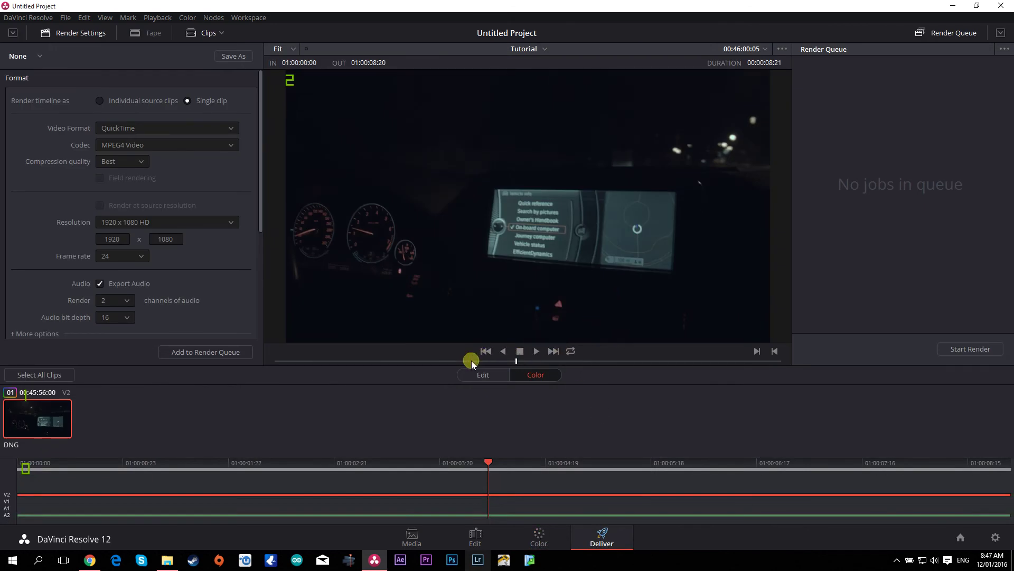
# Scrub back near the clip's start and review the offset grade (25.98, 24.71, 23.98) on the Color page.
pyautogui.moveTo(472, 361); pyautogui.dragTo(322, 347)
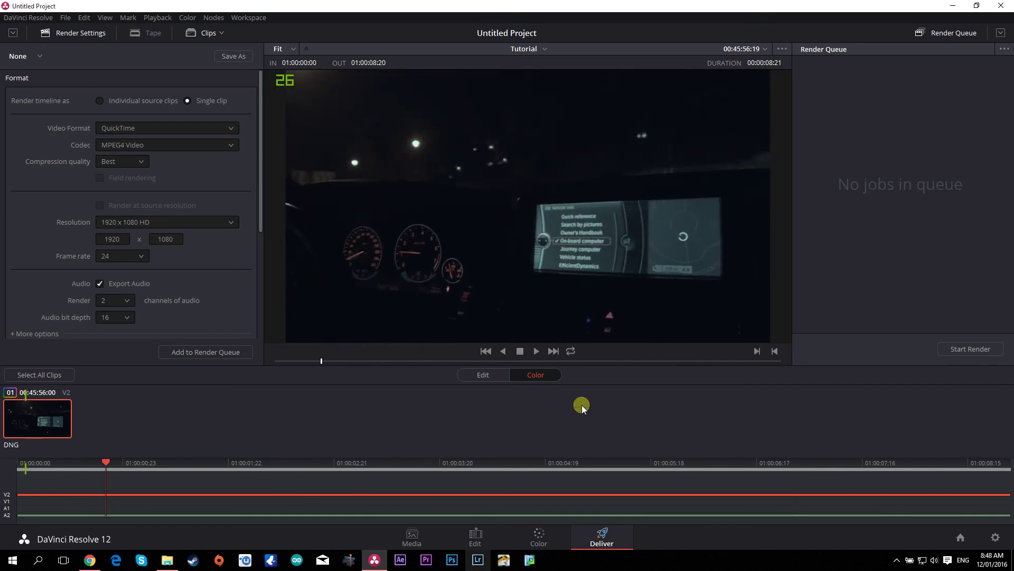
pyautogui.click(531, 534)
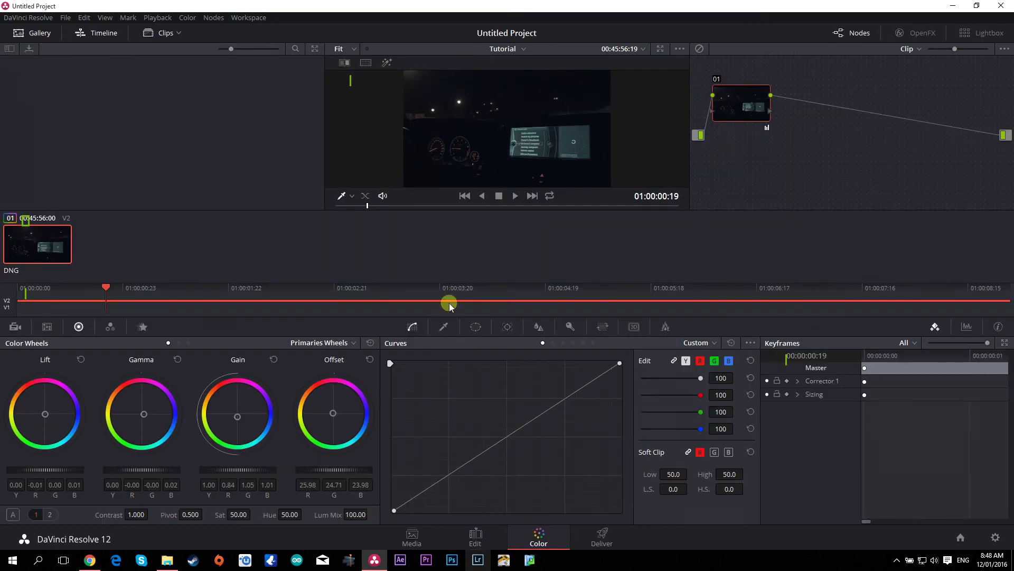
# Switch between the Media and Deliver pages, ending on Deliver with QuickTime MPEG4 1920 x 1080 settings.
pyautogui.click(594, 554)
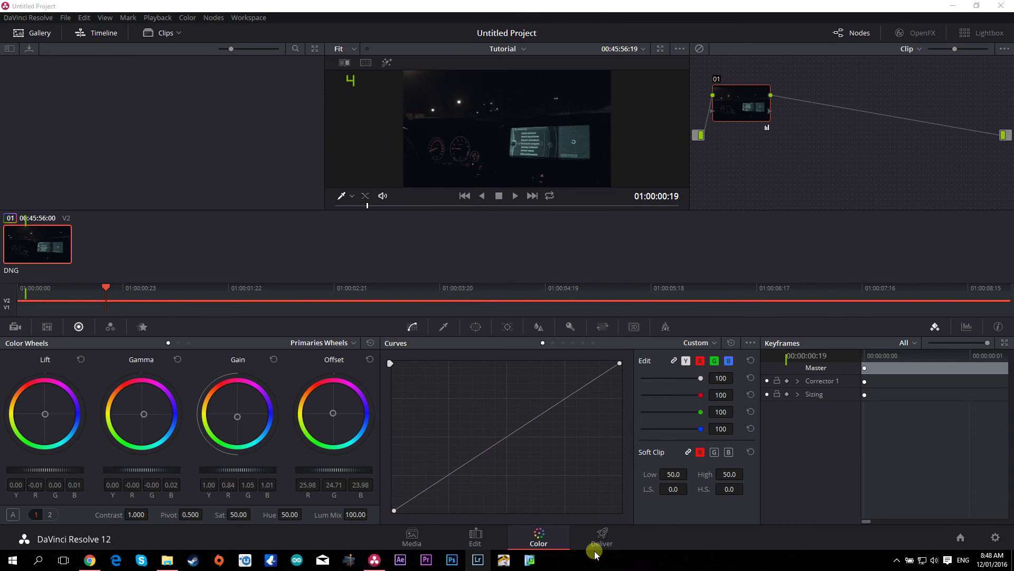
pyautogui.click(600, 540)
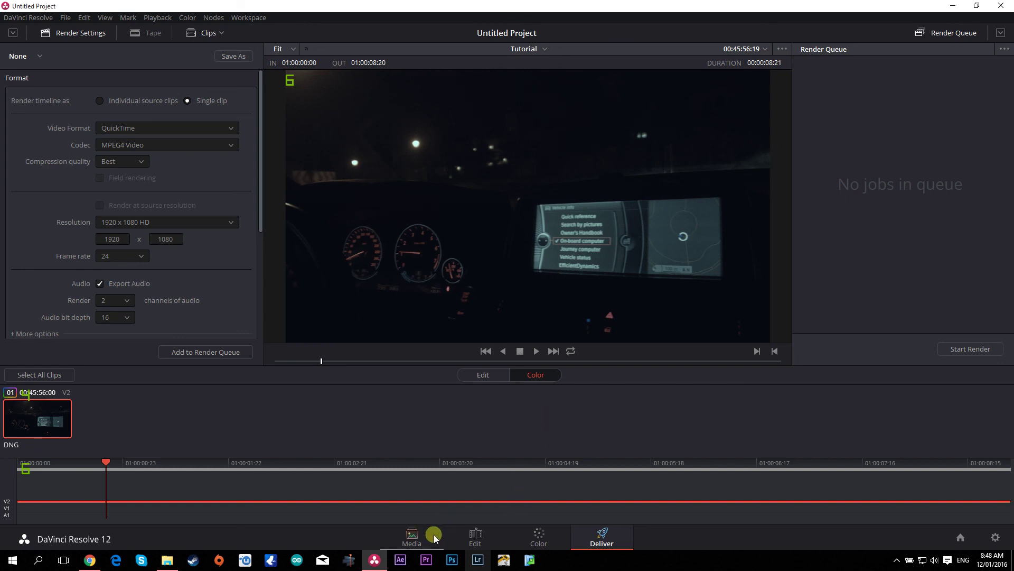
pyautogui.click(404, 540)
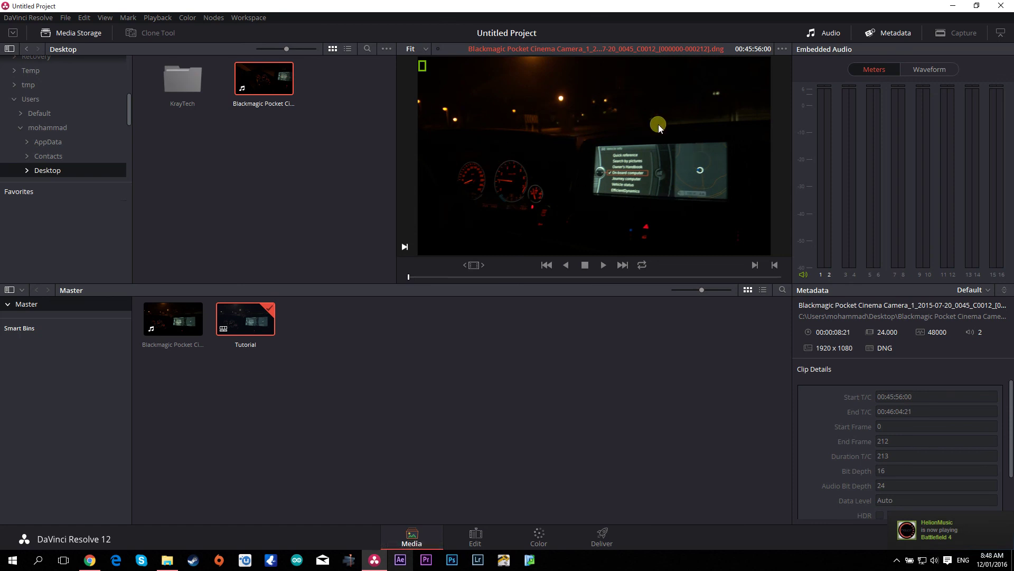
pyautogui.click(602, 535)
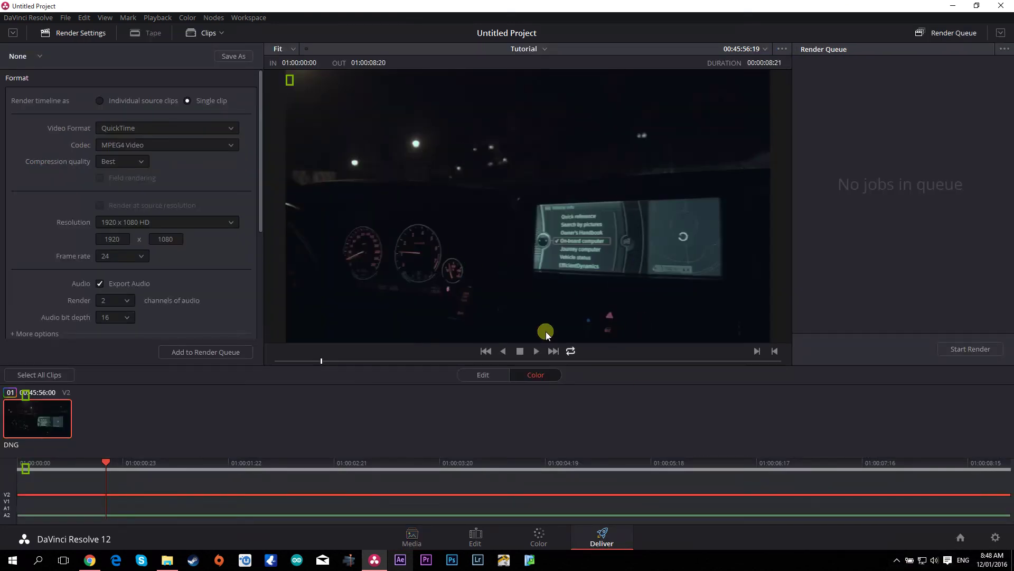
pyautogui.click(429, 531)
pyautogui.click(594, 534)
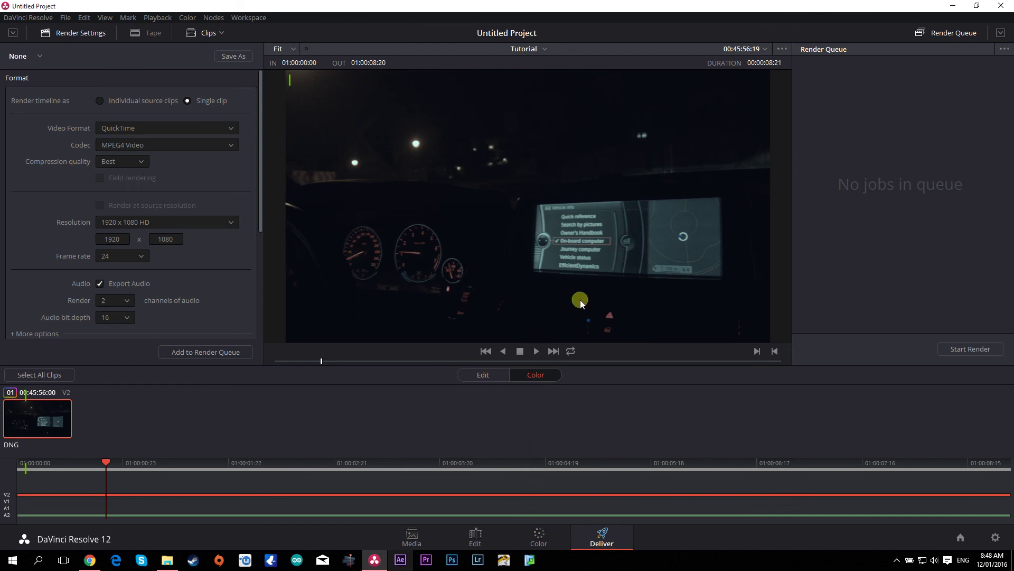
pyautogui.click(421, 541)
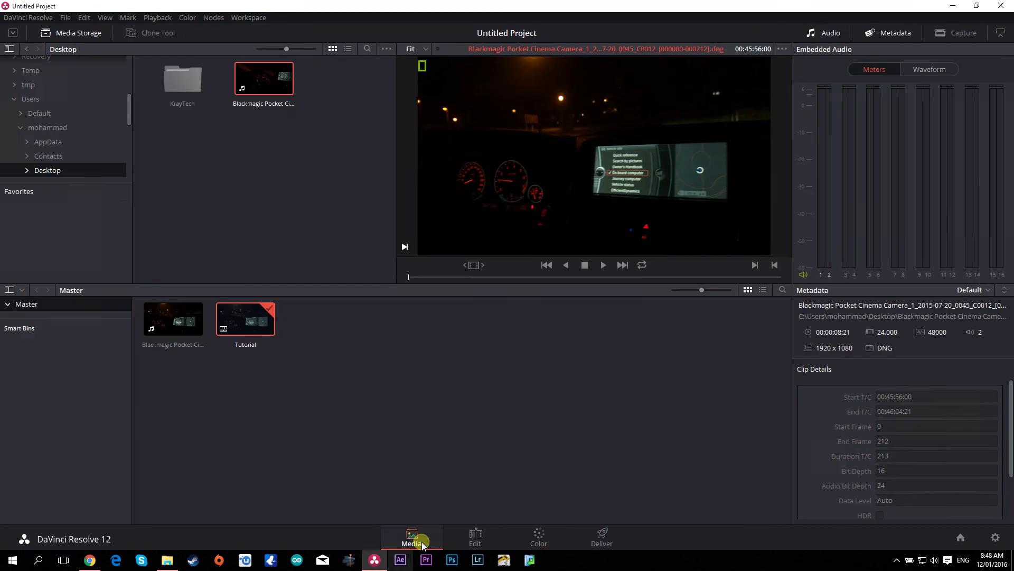
pyautogui.click(603, 539)
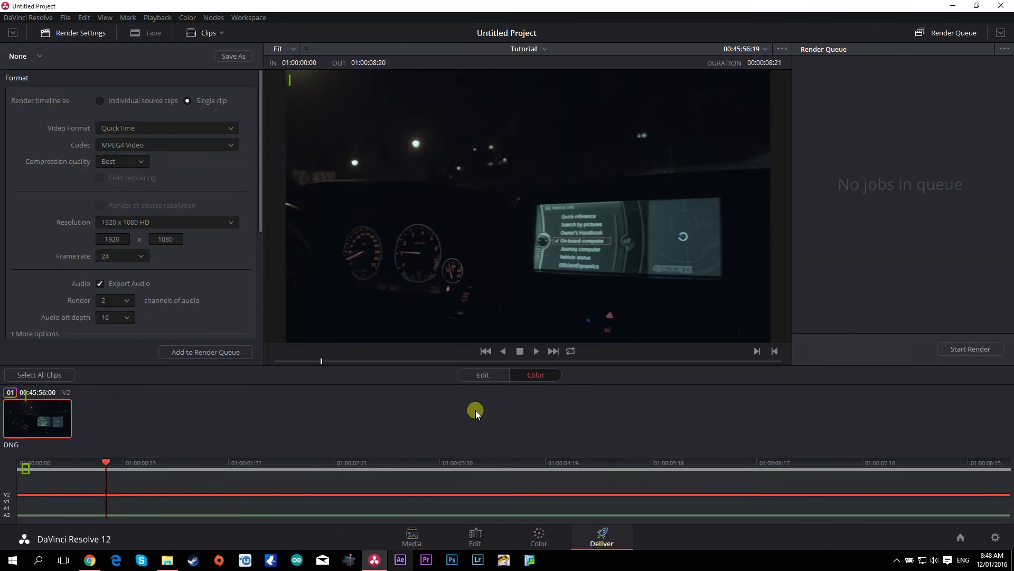